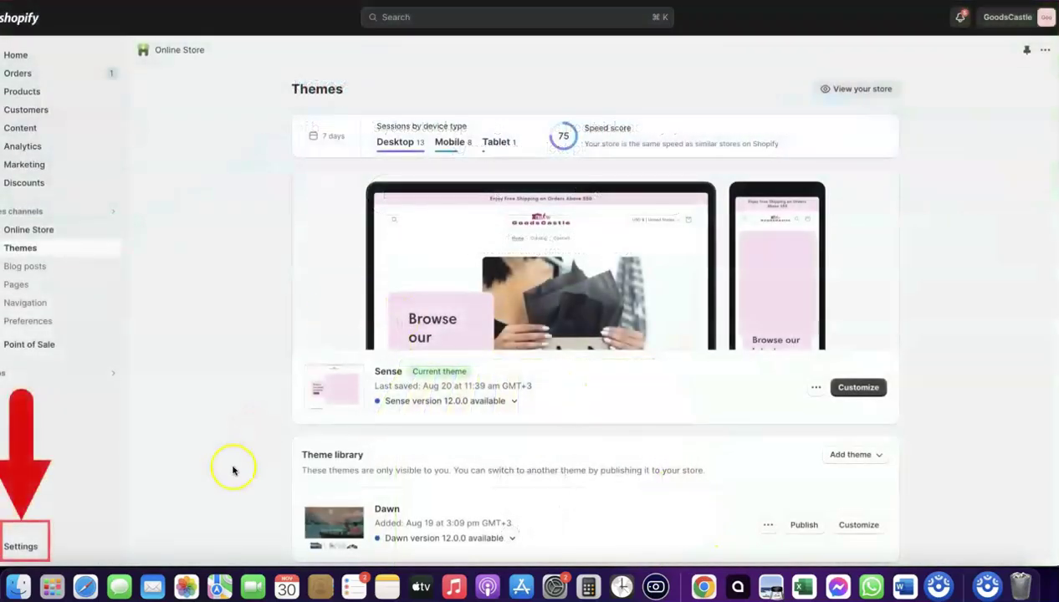
# - Open the payment settings of the GoodsCastle store
pyautogui.click(19, 547)
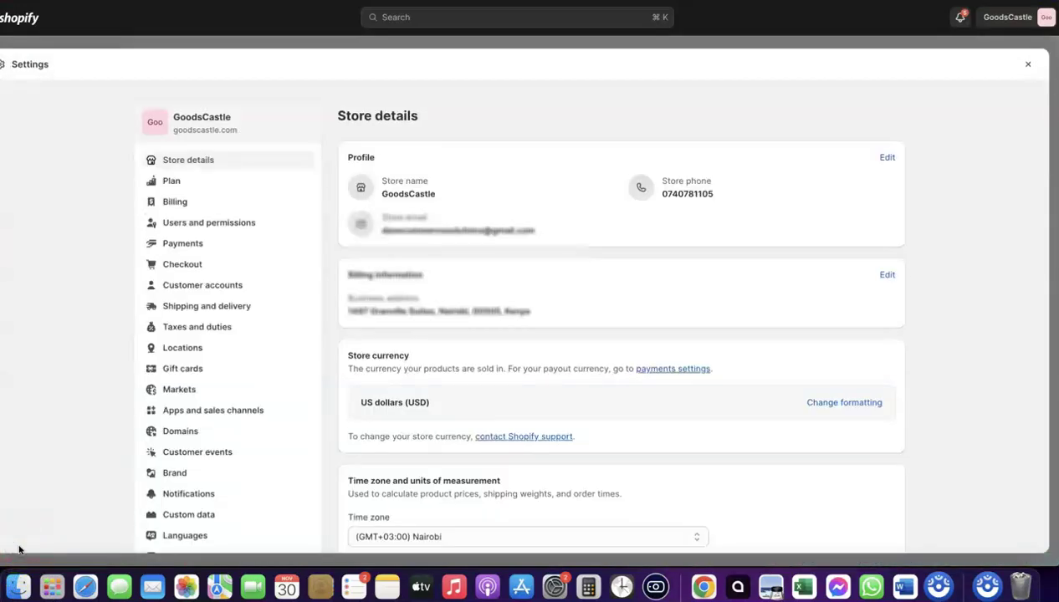
pyautogui.click(177, 246)
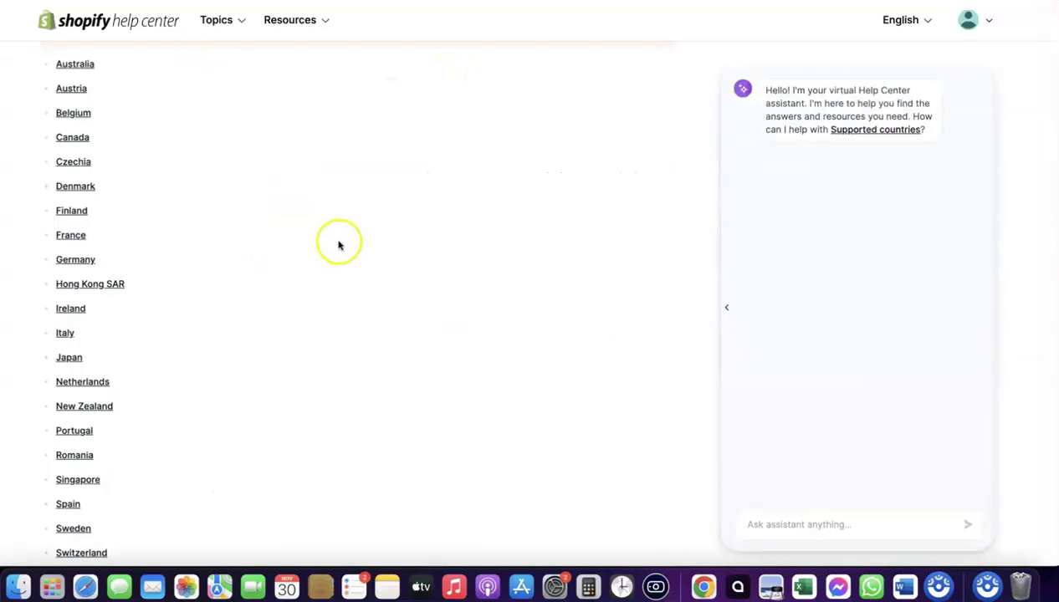
# - Review the Help Center's list of countries supported by Shopify Payments, including the requirements above and the notes below it
pyautogui.scroll(4, 340, 243)
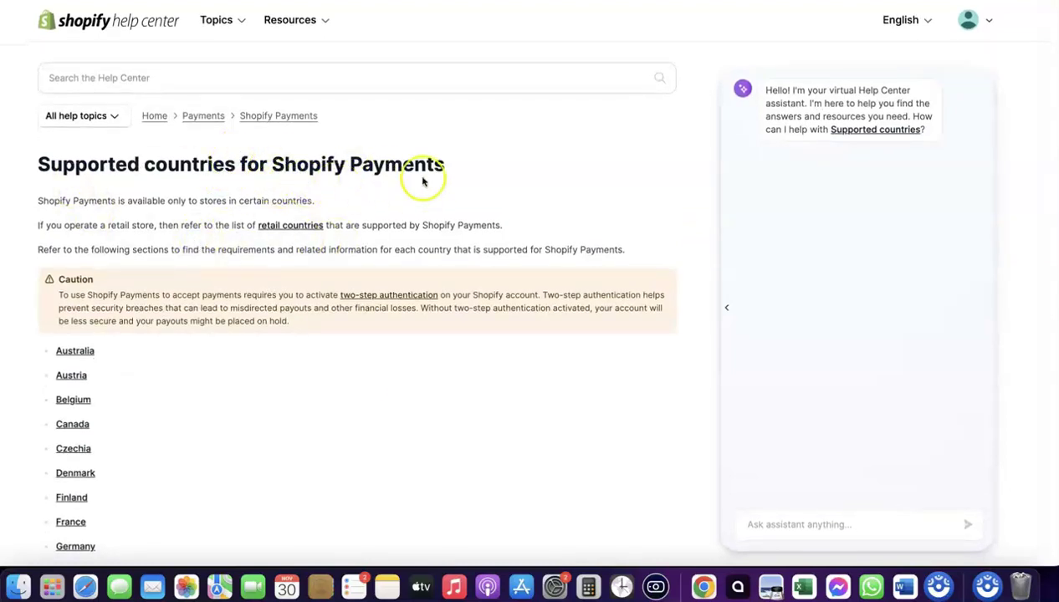
pyautogui.scroll(-4, 423, 180)
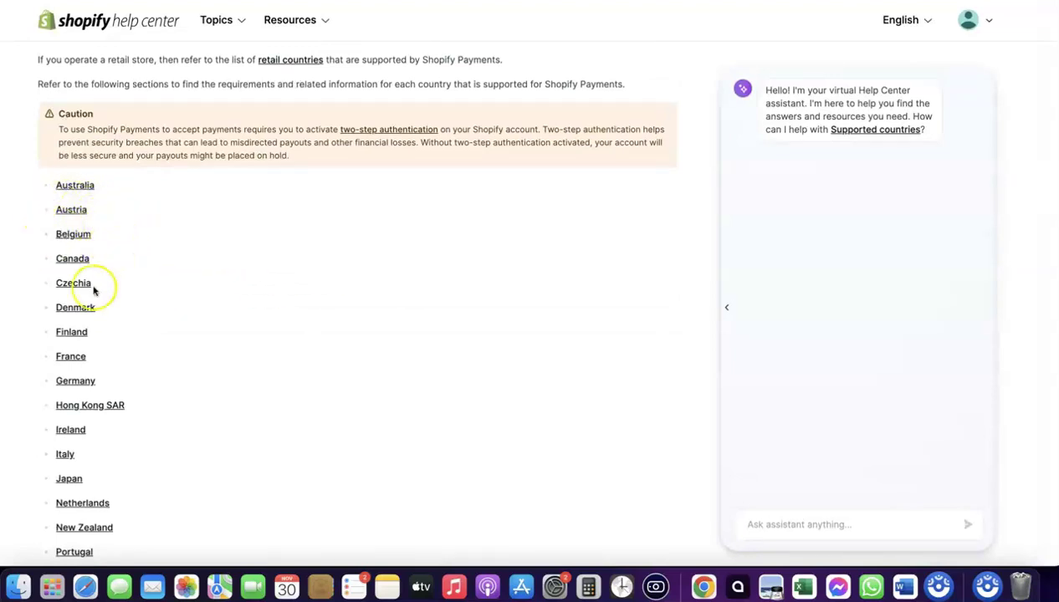
pyautogui.scroll(-2, 133, 309)
pyautogui.scroll(-2, 124, 307)
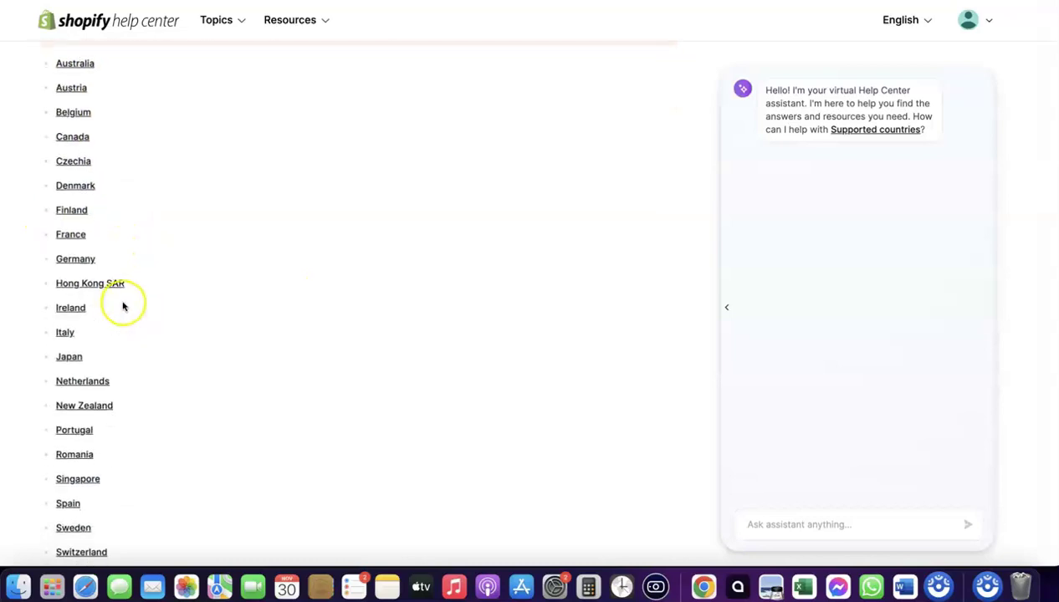
pyautogui.scroll(-1, 82, 351)
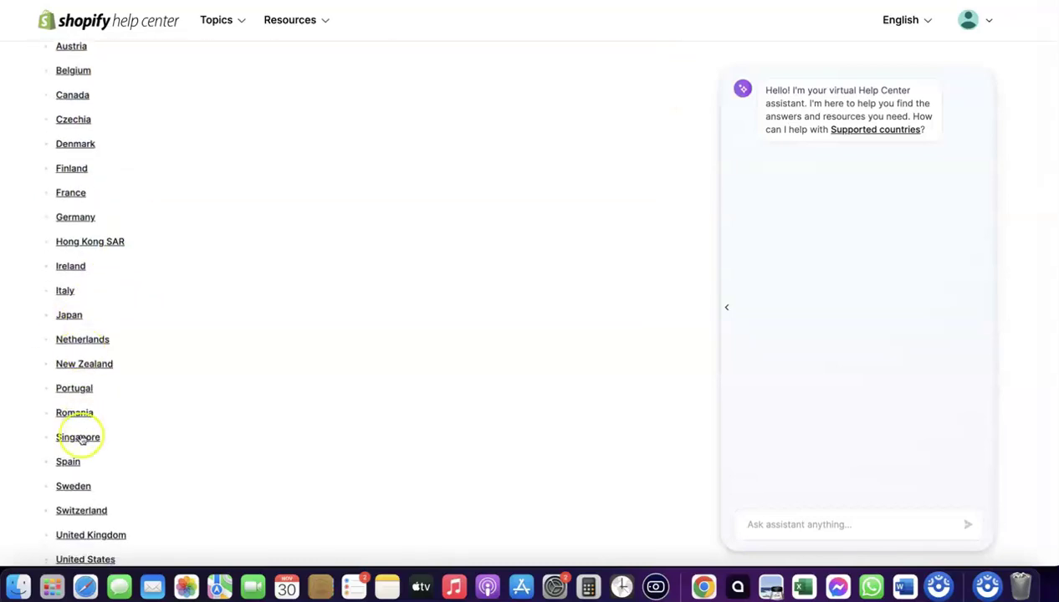
pyautogui.scroll(-4, 90, 427)
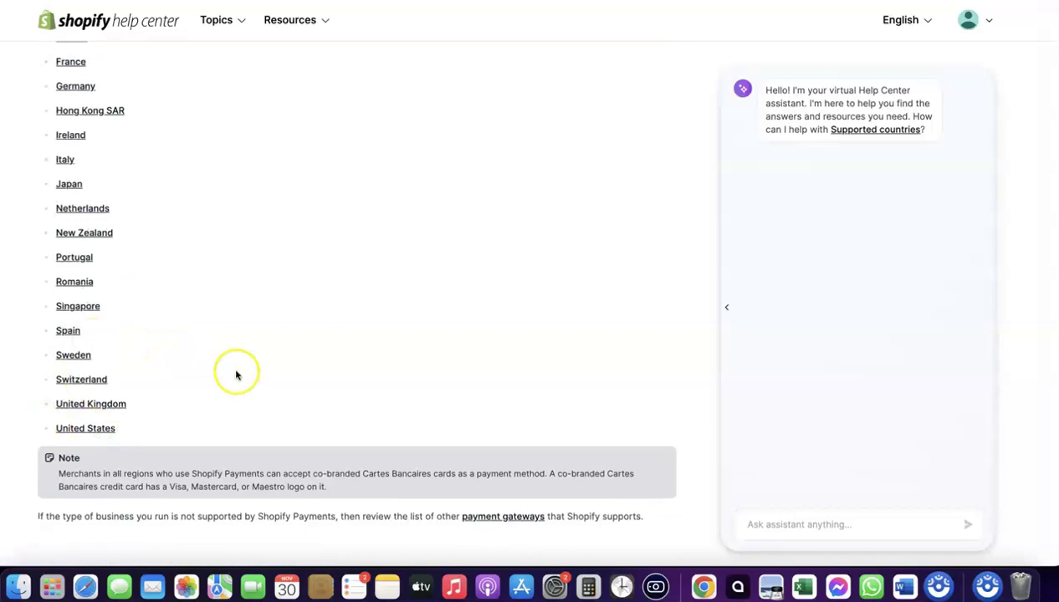
pyautogui.scroll(3, 236, 374)
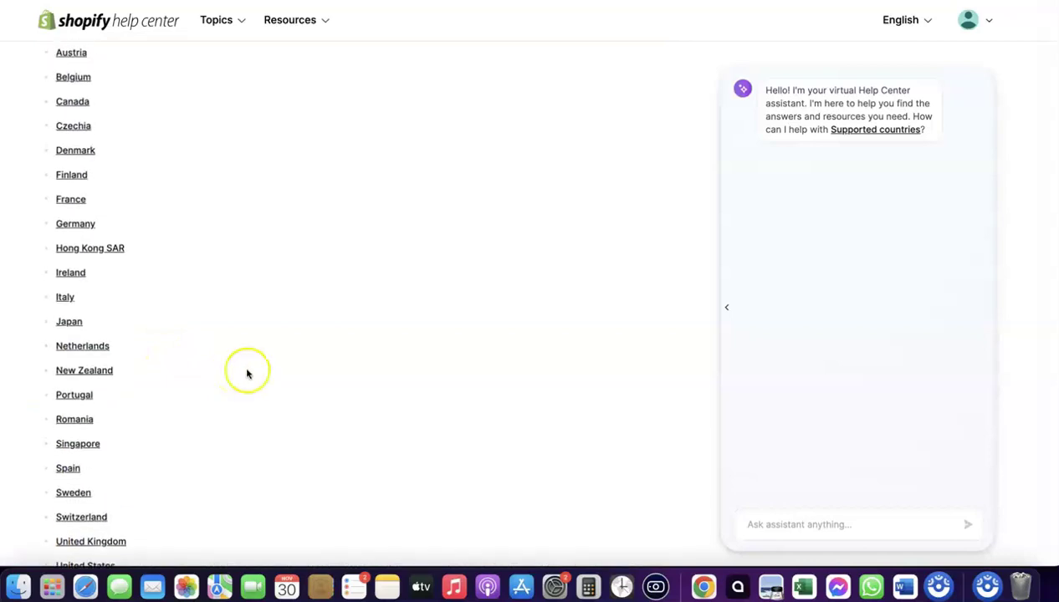
pyautogui.scroll(1, 81, 69)
pyautogui.scroll(3, 81, 69)
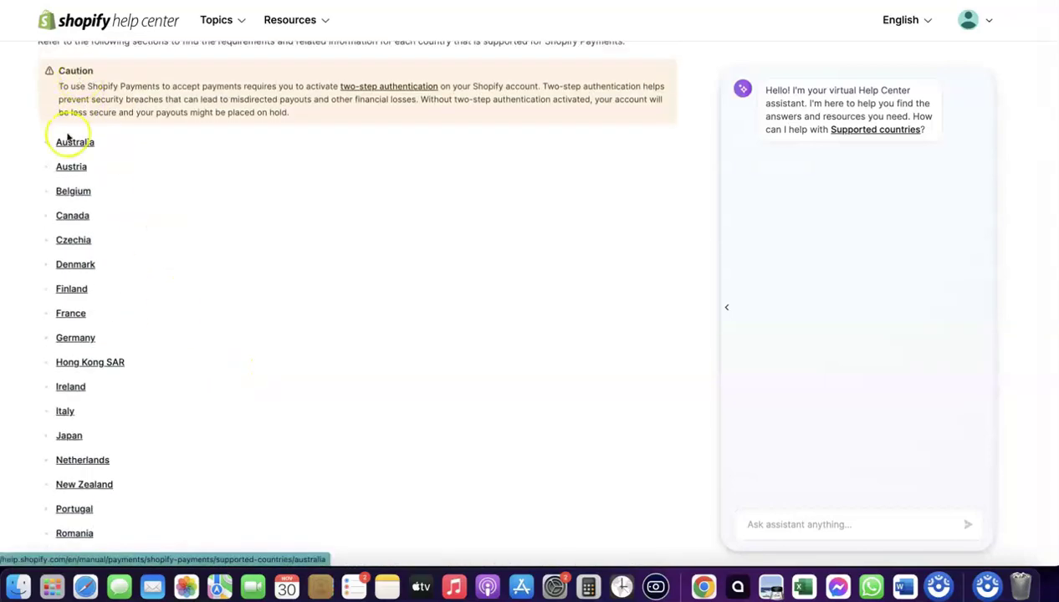
pyautogui.scroll(5, 192, 174)
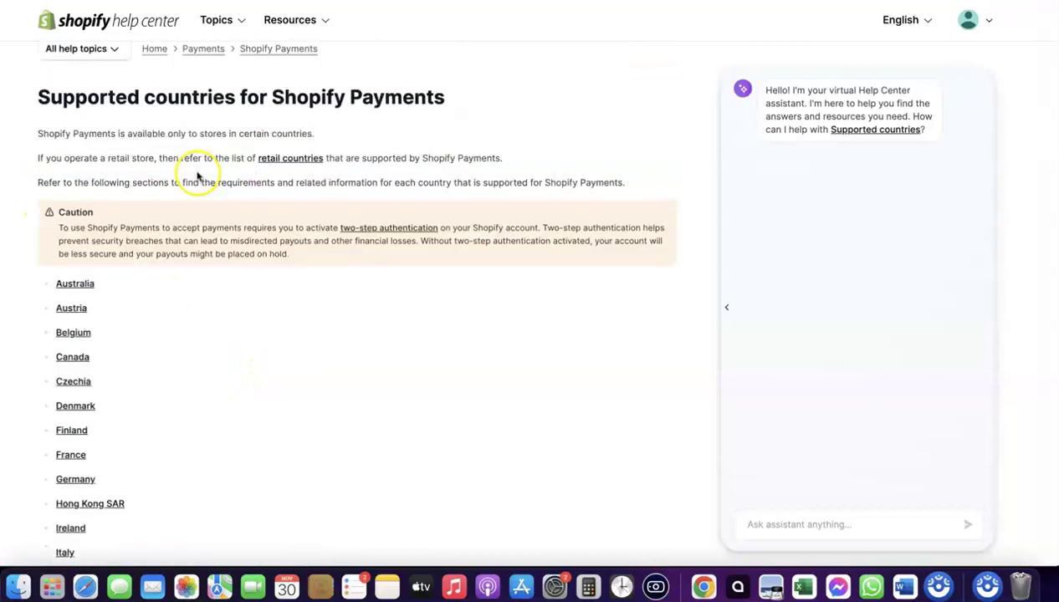
pyautogui.scroll(-10, 194, 164)
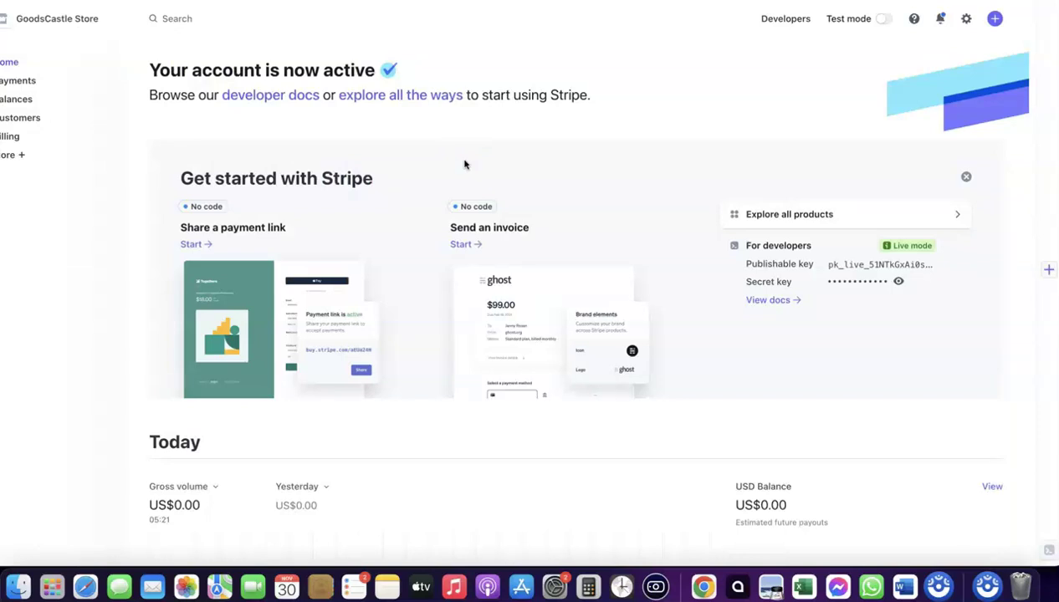
# - Search the store's third-party payment providers for Stripe and open its entry
pyautogui.click(63, 15)
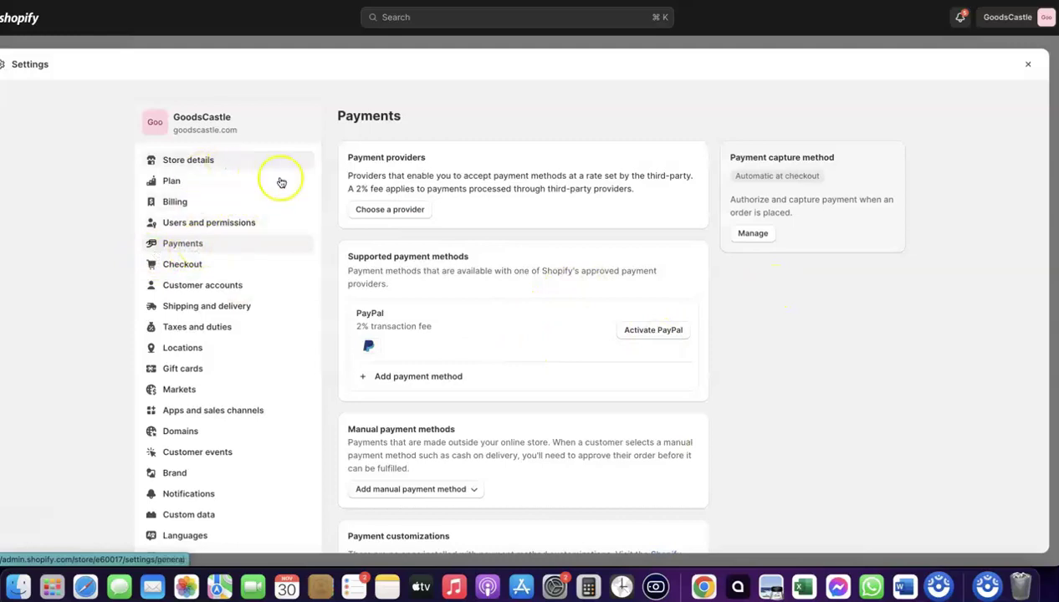
pyautogui.click(388, 212)
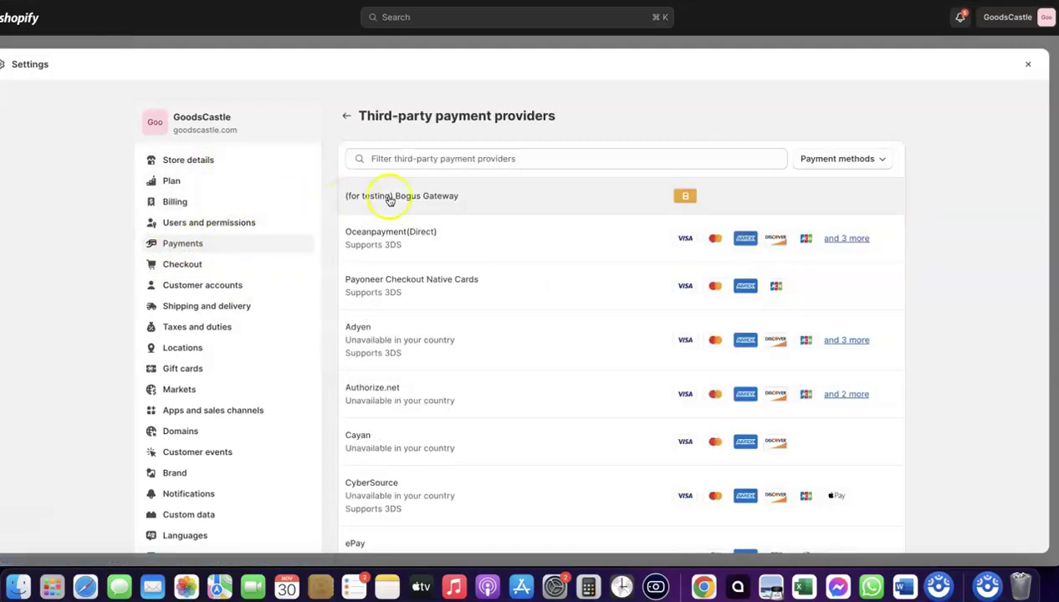
pyautogui.click(537, 157)
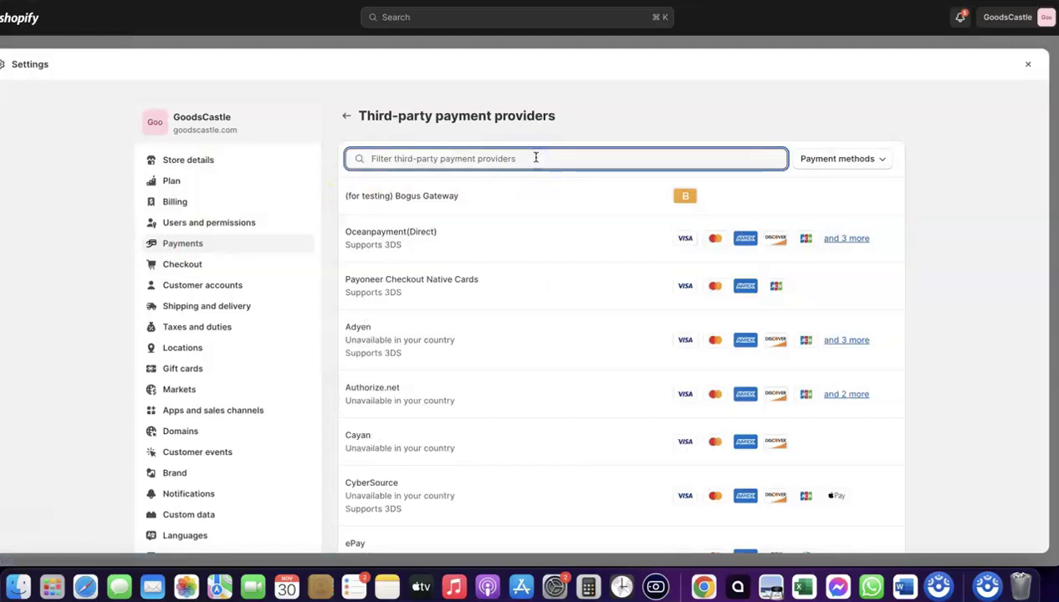
pyautogui.write('Stripe')
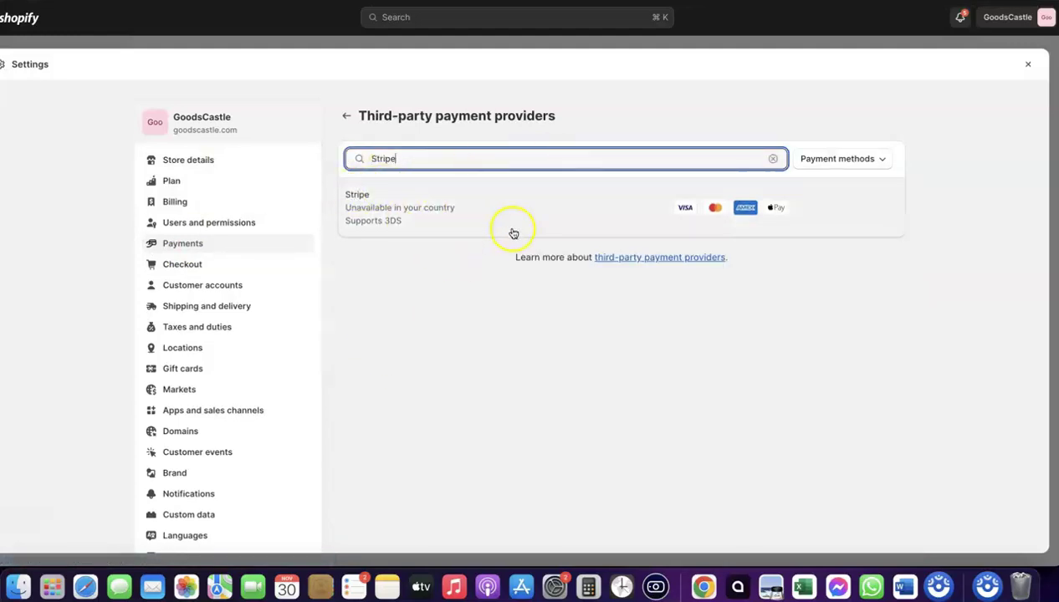
pyautogui.click(432, 211)
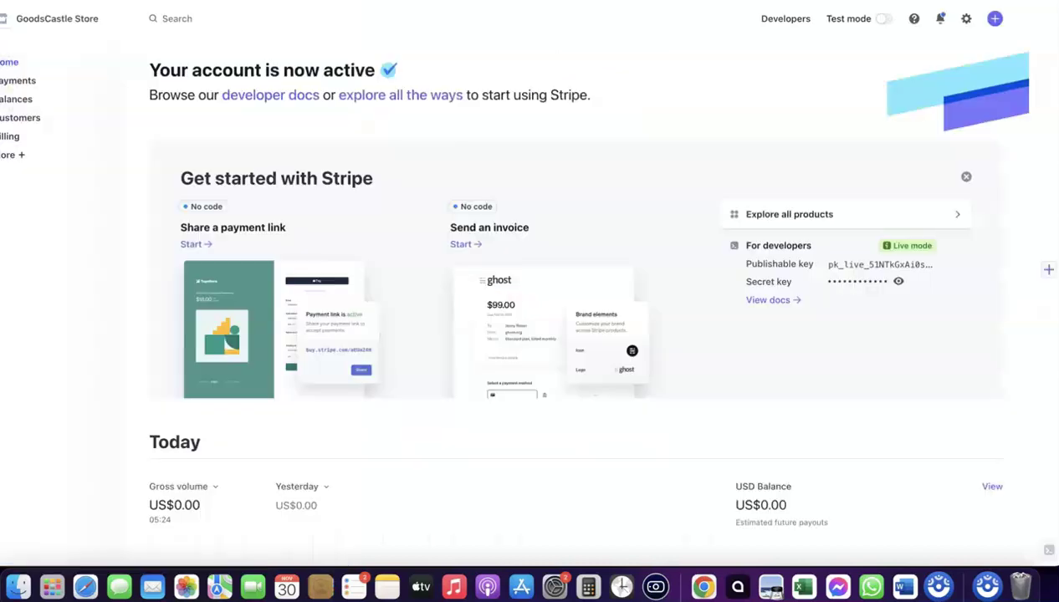
# - Connect the existing GoodsCastle Store Stripe account to Shopify
pyautogui.click(101, 19)
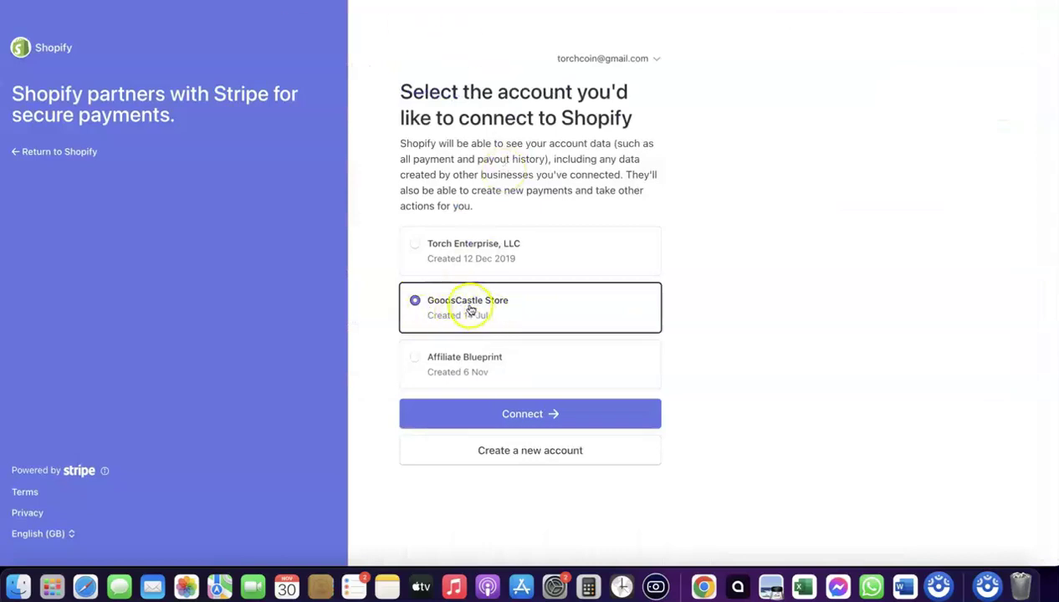
pyautogui.click(527, 415)
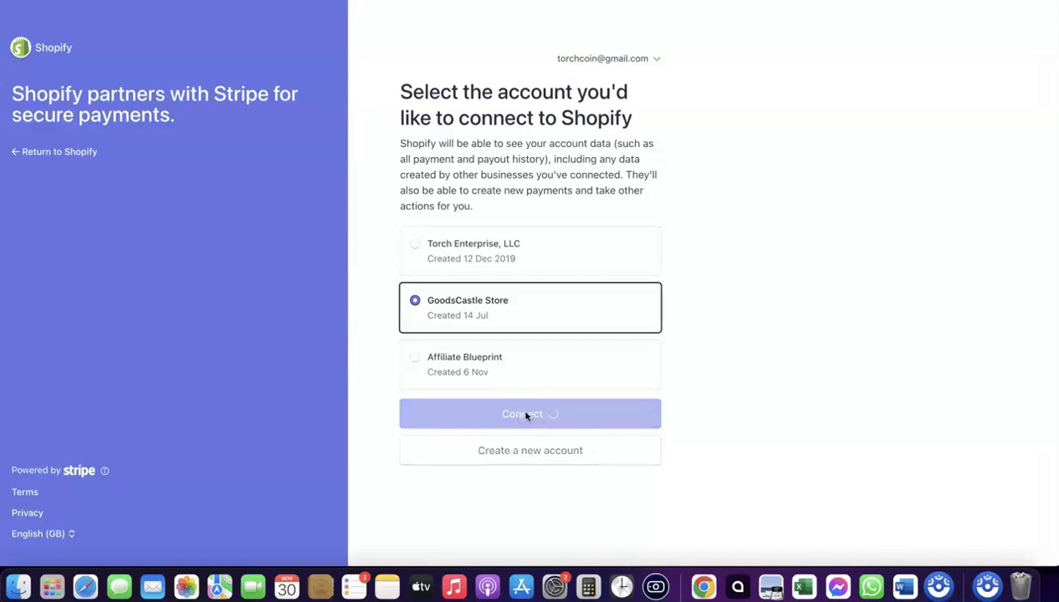
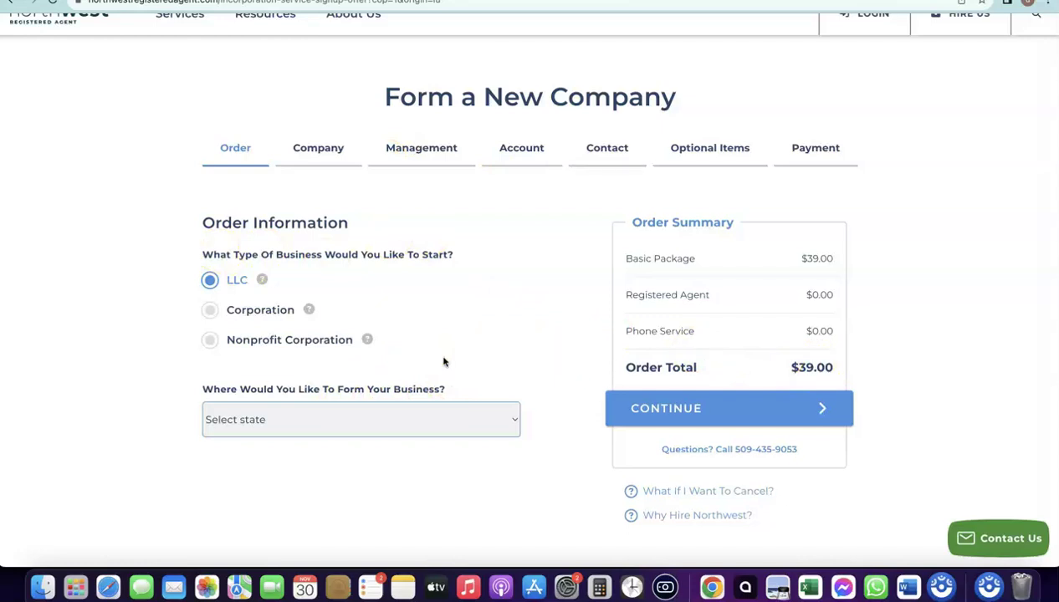
# - Choose NM - New Mexico as the state for forming the LLC, check the order summary and continue to the company details
pyautogui.click(369, 428)
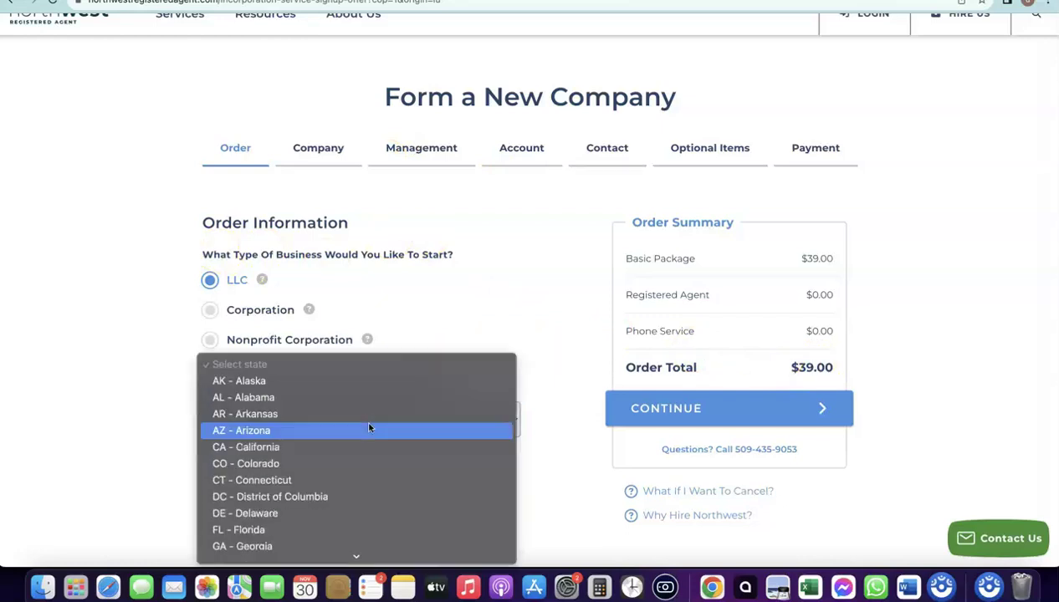
pyautogui.scroll(-5, 365, 417)
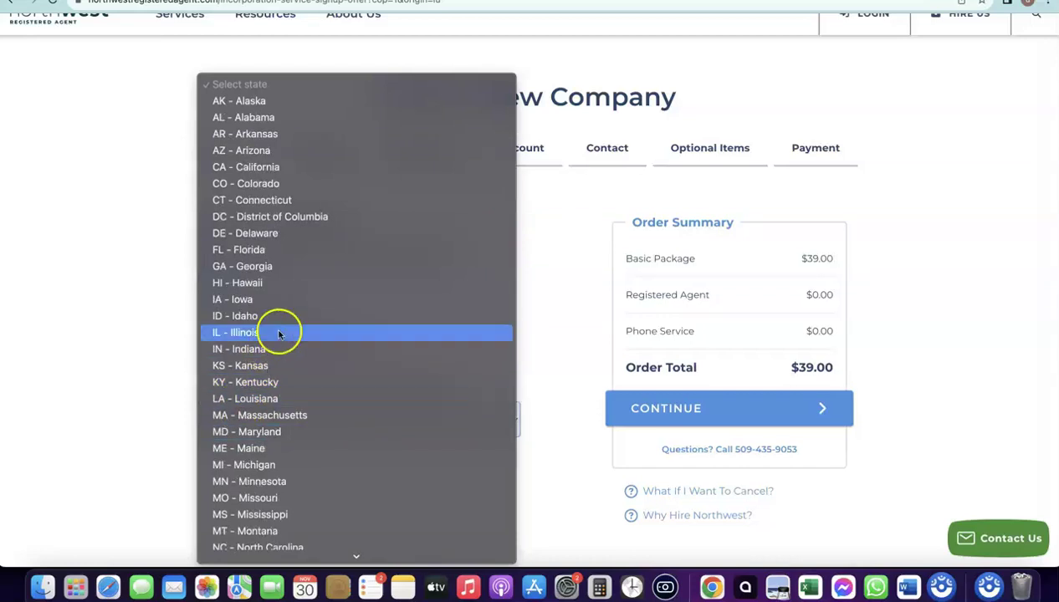
pyautogui.scroll(-8, 276, 336)
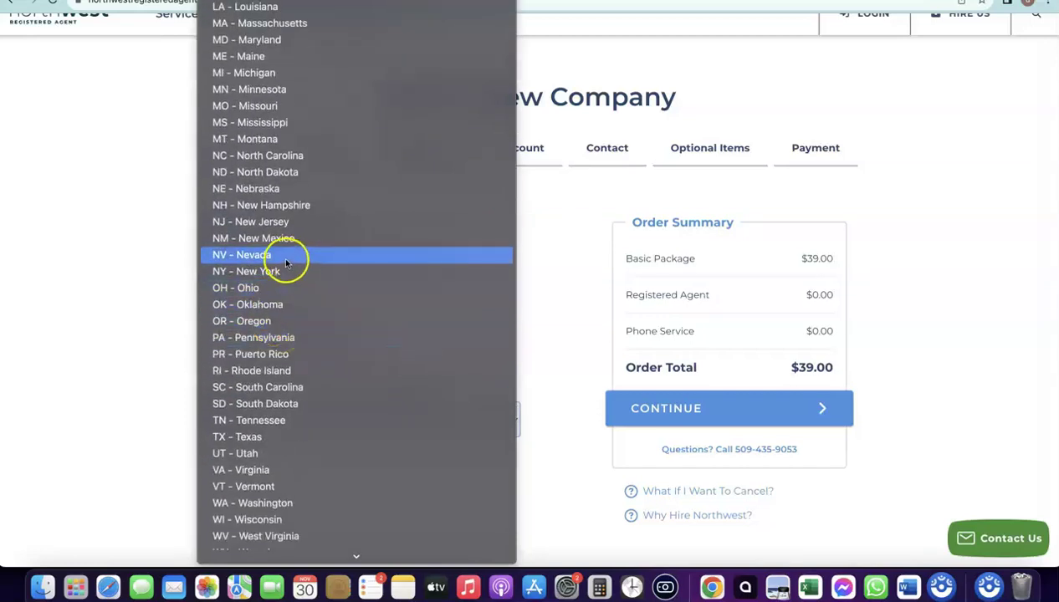
pyautogui.click(266, 239)
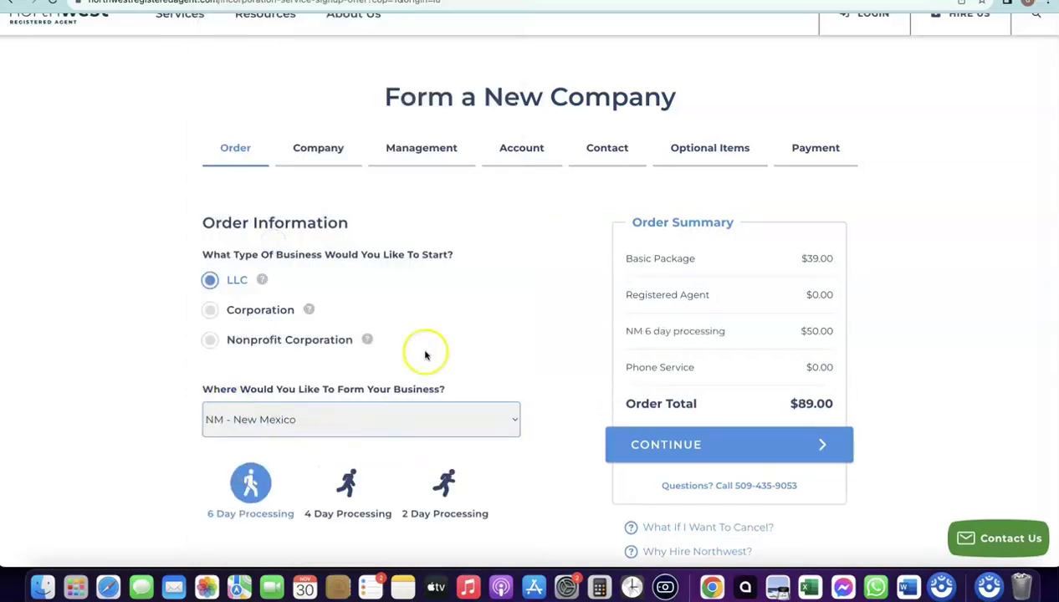
pyautogui.scroll(-1, 418, 360)
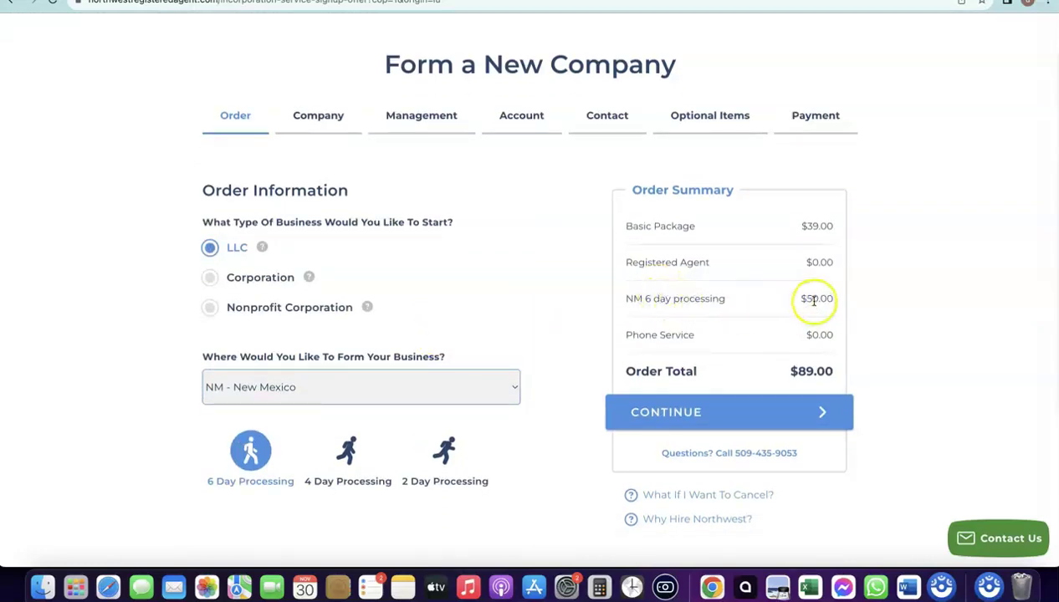
pyautogui.scroll(5, 807, 301)
pyautogui.hscroll(-2, 803, 301)
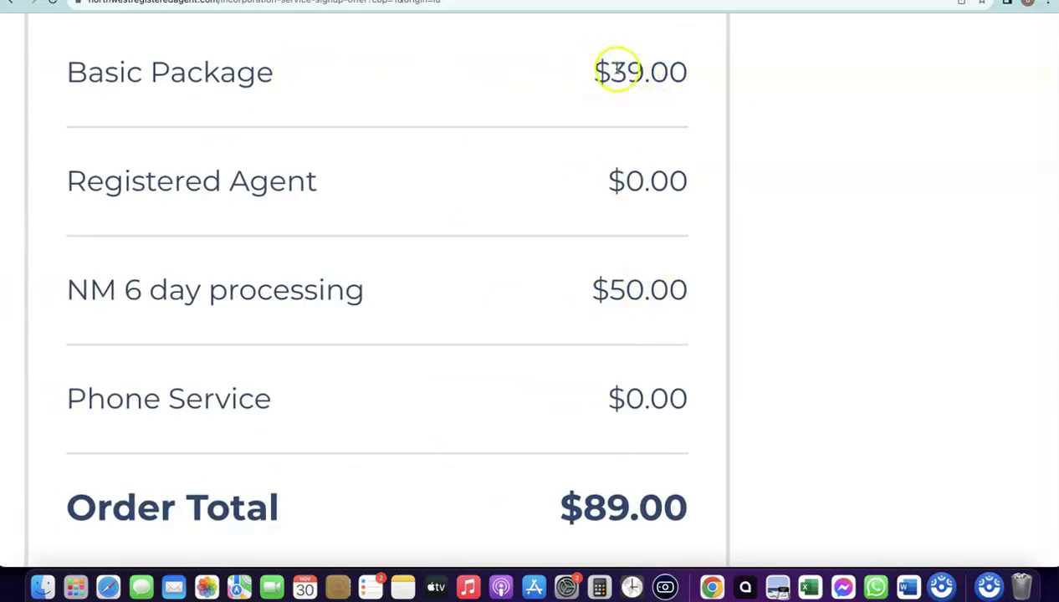
pyautogui.scroll(-5, 619, 75)
pyautogui.click(684, 261)
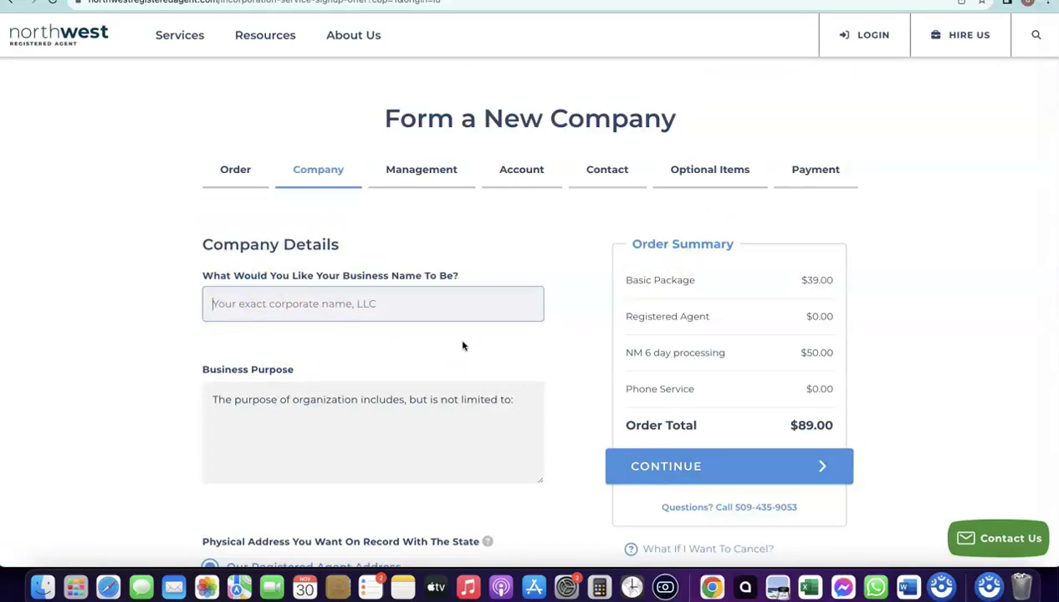
# - Enter Dropshipping Hustle as the new company's business name
pyautogui.click(411, 303)
pyautogui.write('Dr')
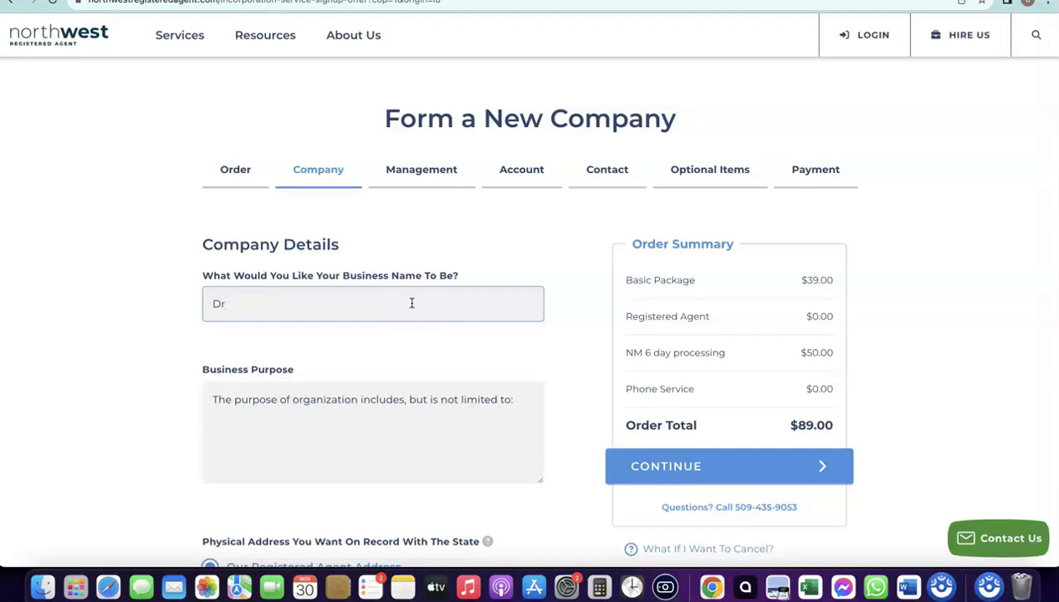
pyautogui.write('opshipping Hustle')
pyautogui.press('Tab')
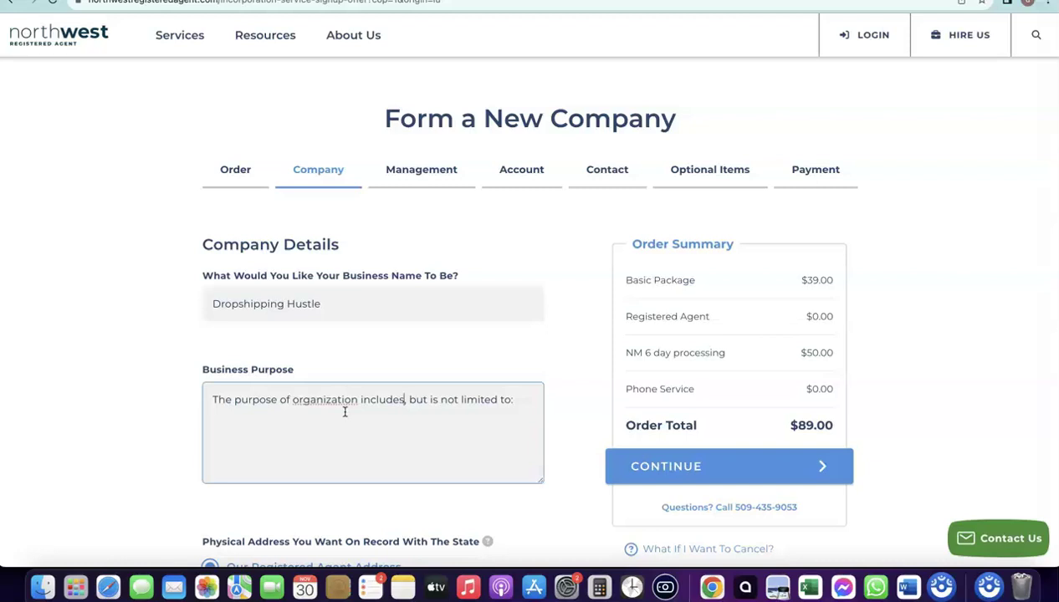
# - Append "Dropshipping and eCommerce" to the business purpose and continue to the company management section
pyautogui.click(529, 398)
pyautogui.write('Dropshipping and eCommerce')
pyautogui.scroll(-1, 501, 326)
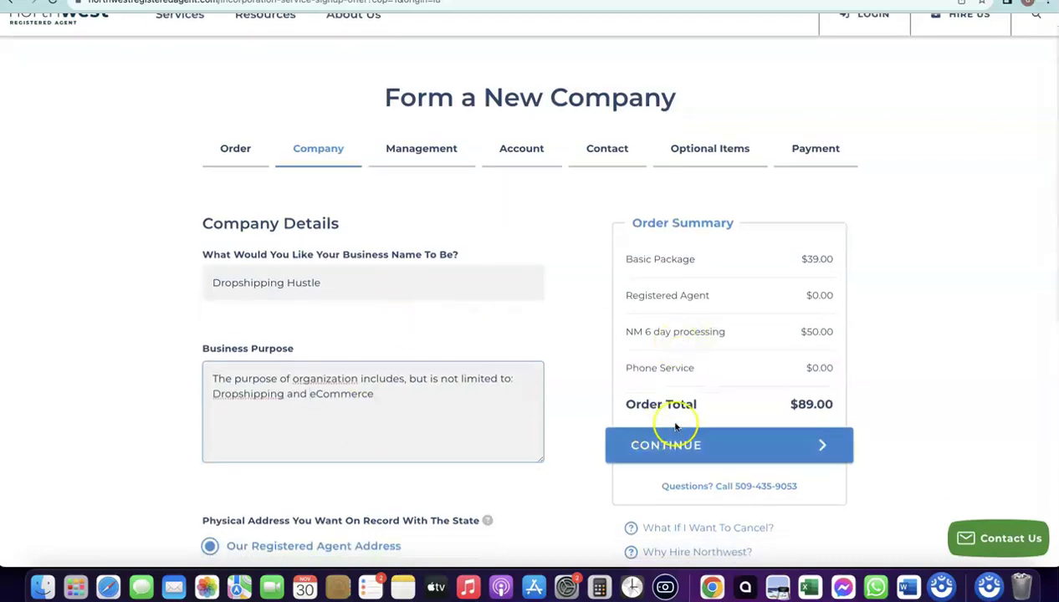
pyautogui.scroll(-1, 695, 426)
pyautogui.click(716, 424)
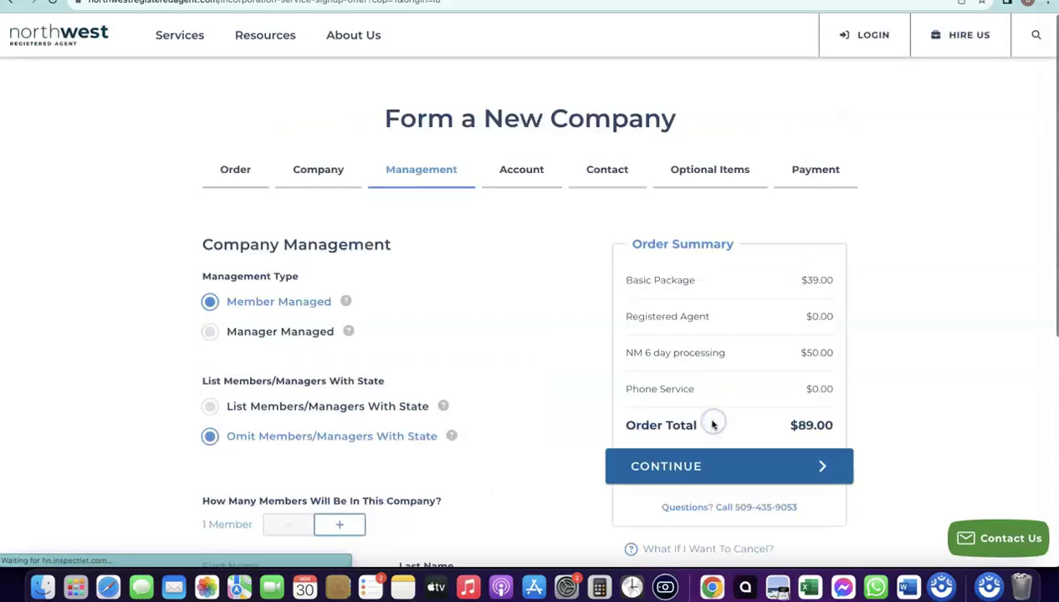
# - Set the company's management type to Manager Managed and look over the member and manager fields
pyautogui.scroll(-1, 411, 323)
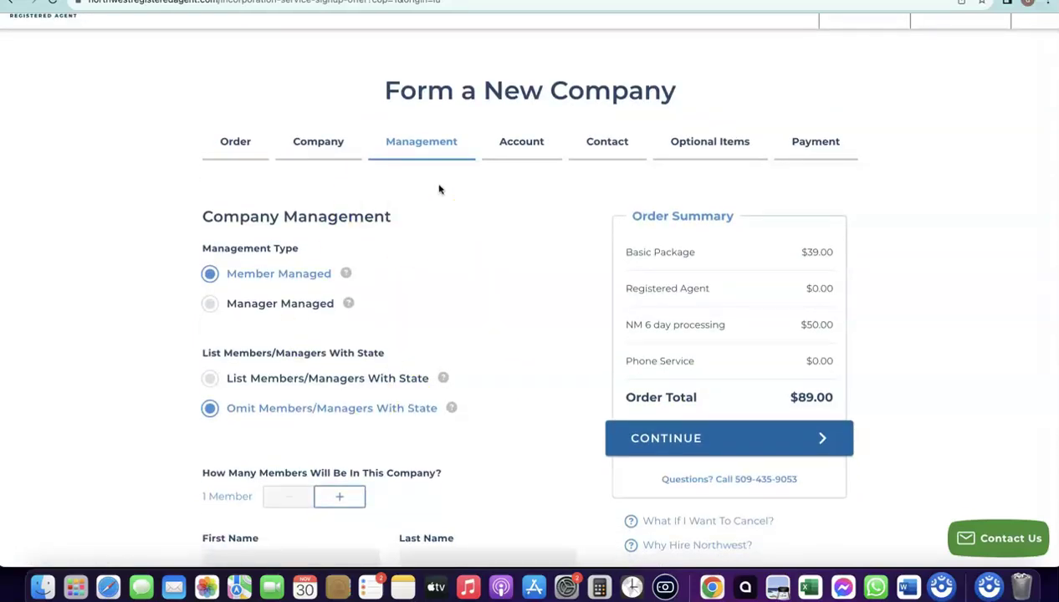
pyautogui.click(209, 305)
pyautogui.scroll(-1, 358, 288)
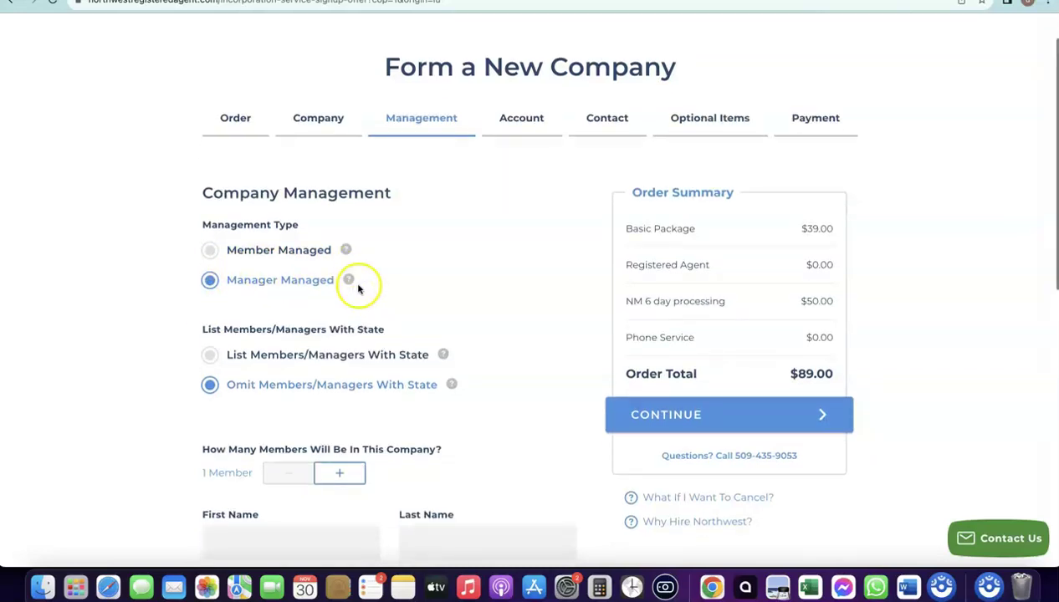
pyautogui.scroll(-1, 397, 250)
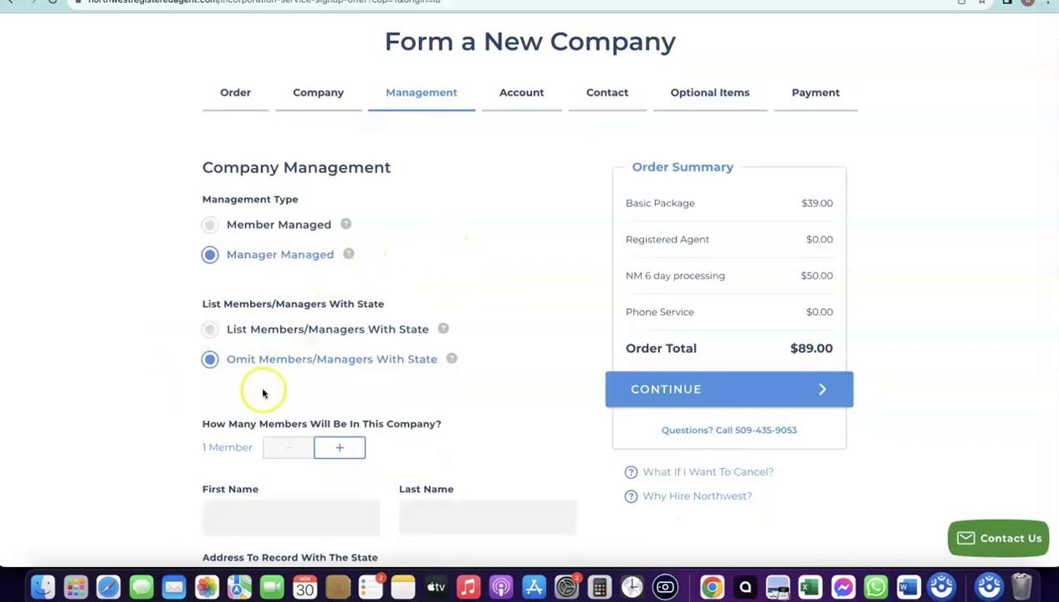
pyautogui.scroll(-5, 421, 301)
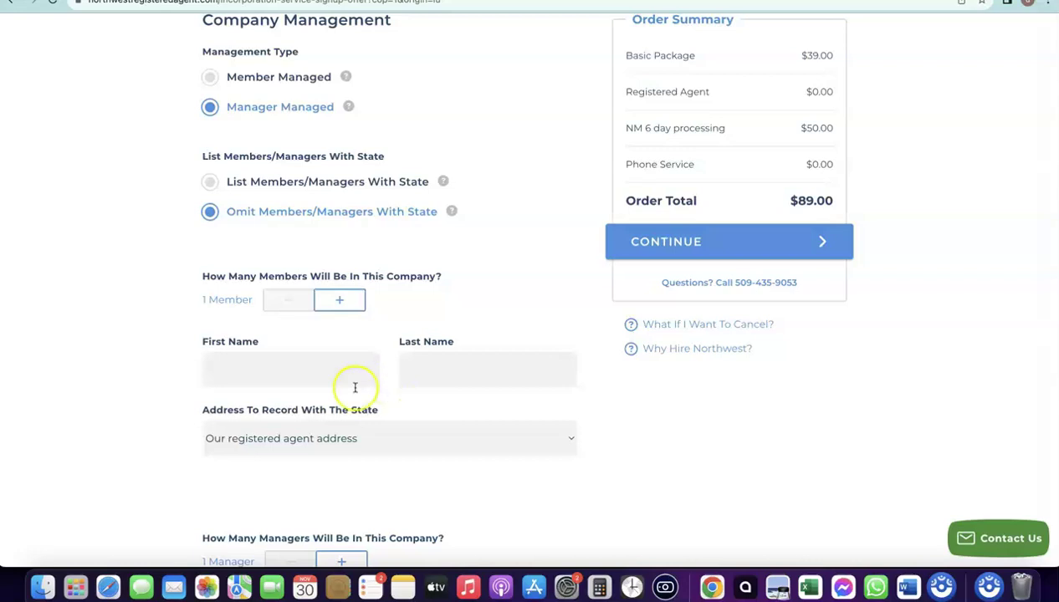
pyautogui.scroll(-2, 437, 354)
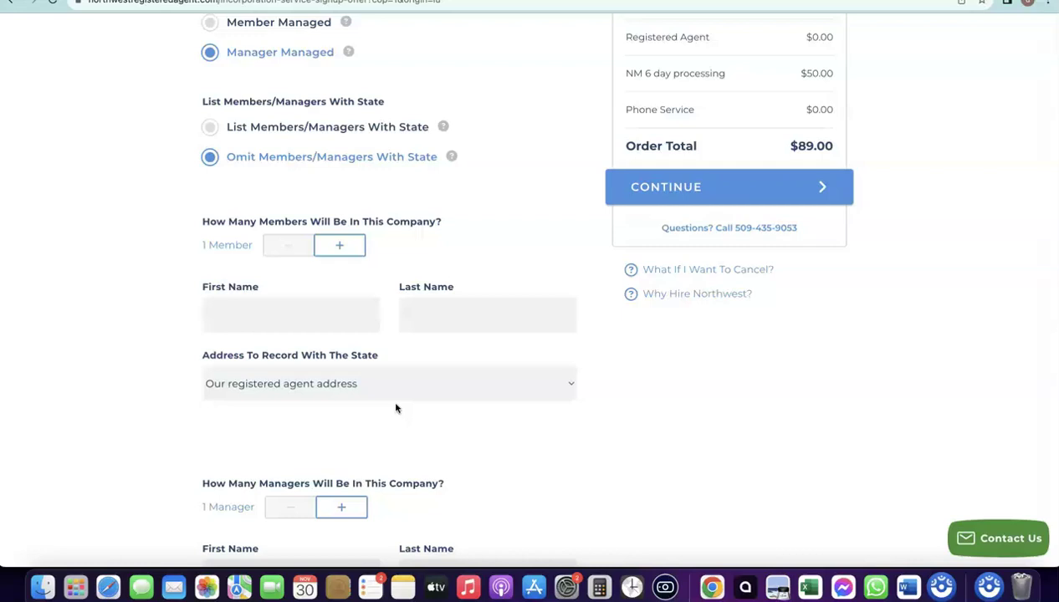
# - Review the member and manager name and address fields in the company management section of the formation form
pyautogui.scroll(-5, 397, 408)
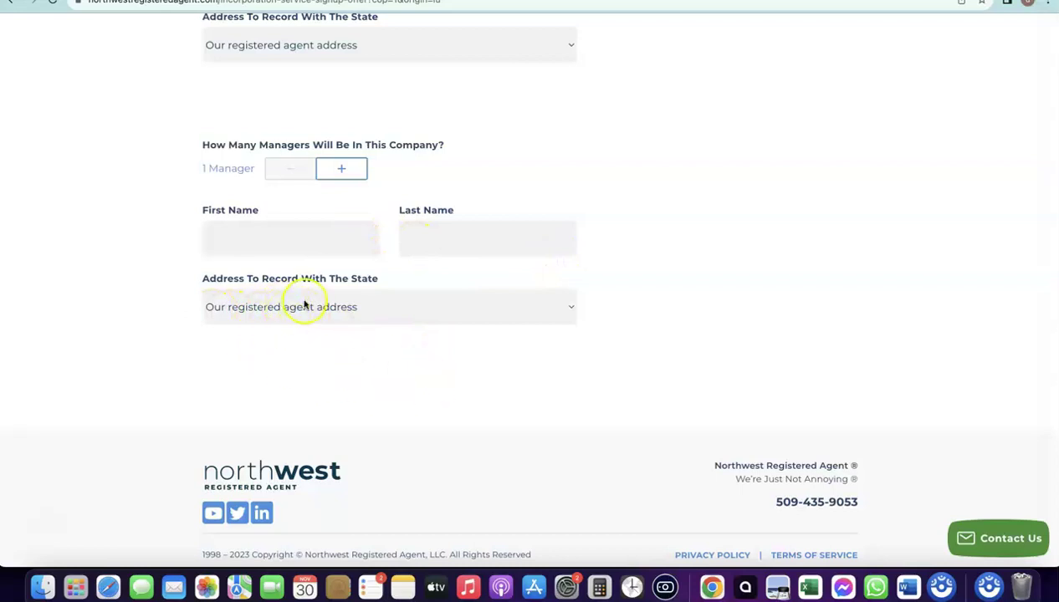
pyautogui.scroll(3, 540, 328)
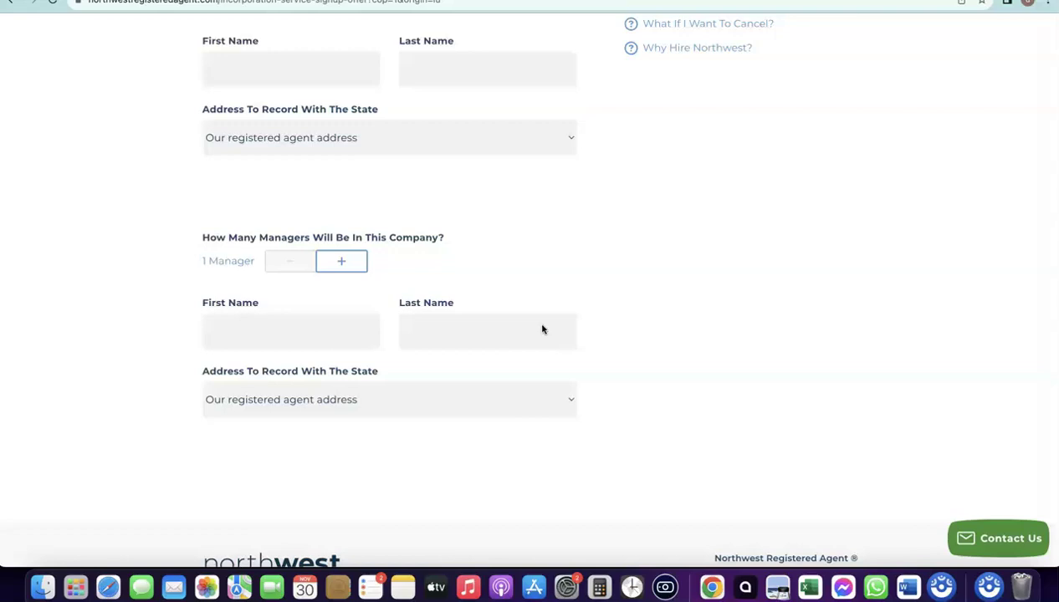
pyautogui.click(428, 248)
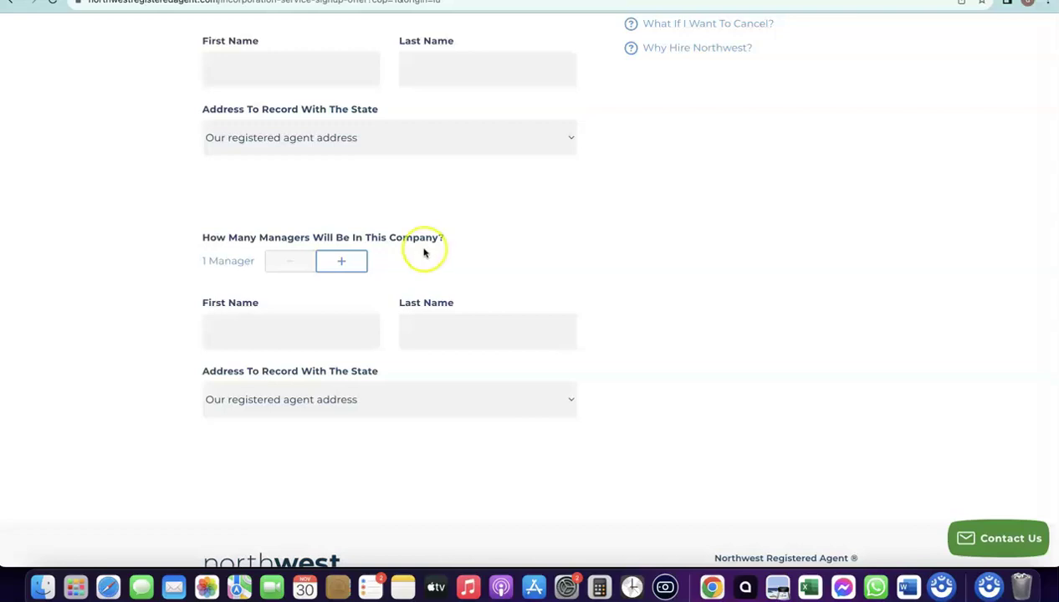
pyautogui.scroll(3, 423, 250)
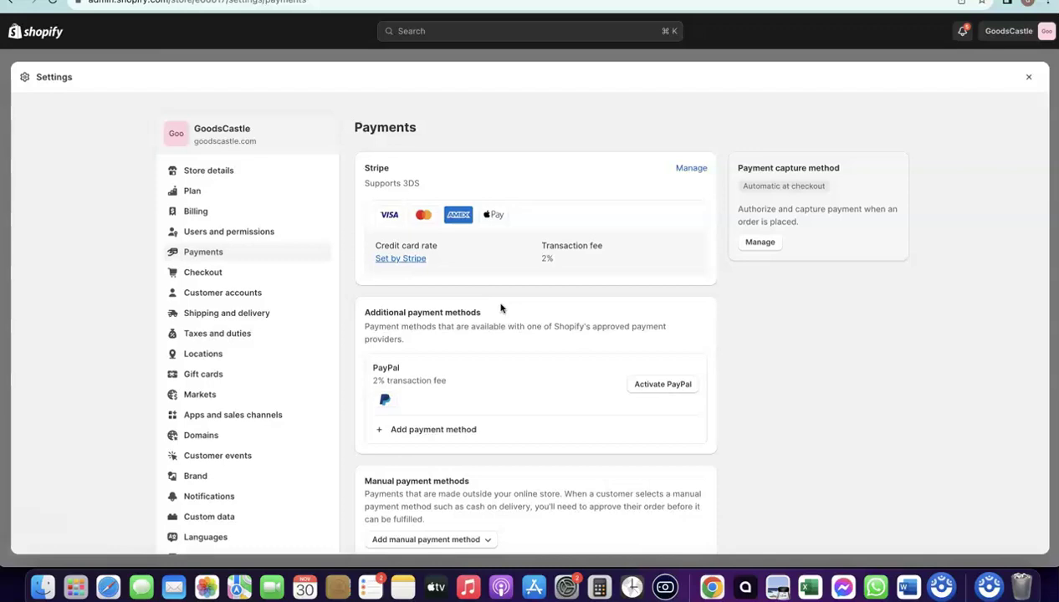
# - Review the Shopify Help Center's supported countries page against the store's Payments settings, highlighting "Shopify Payments" in the page heading
pyautogui.click(493, 308)
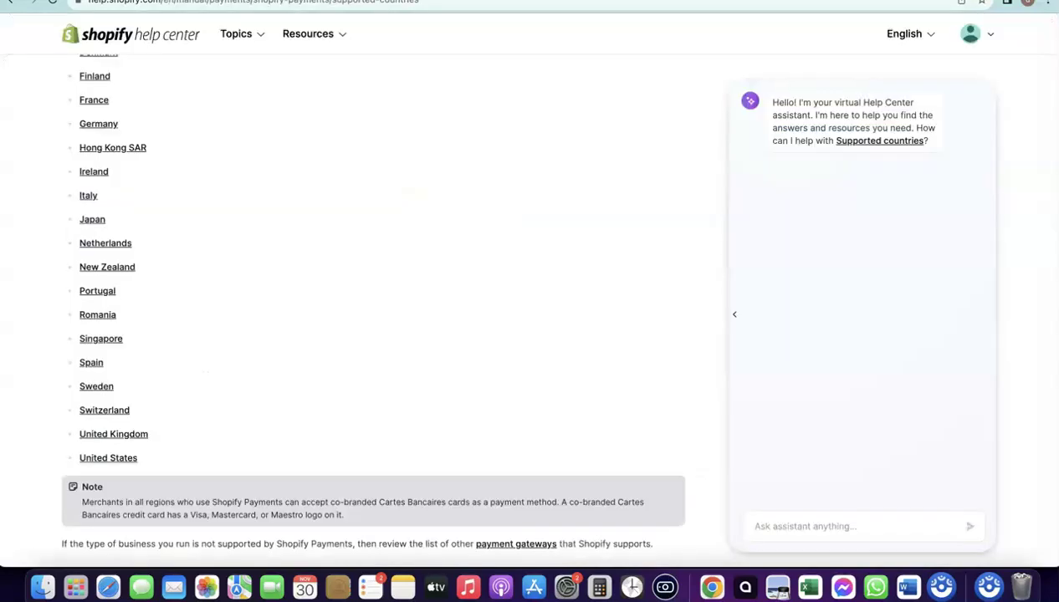
pyautogui.scroll(5, 341, 171)
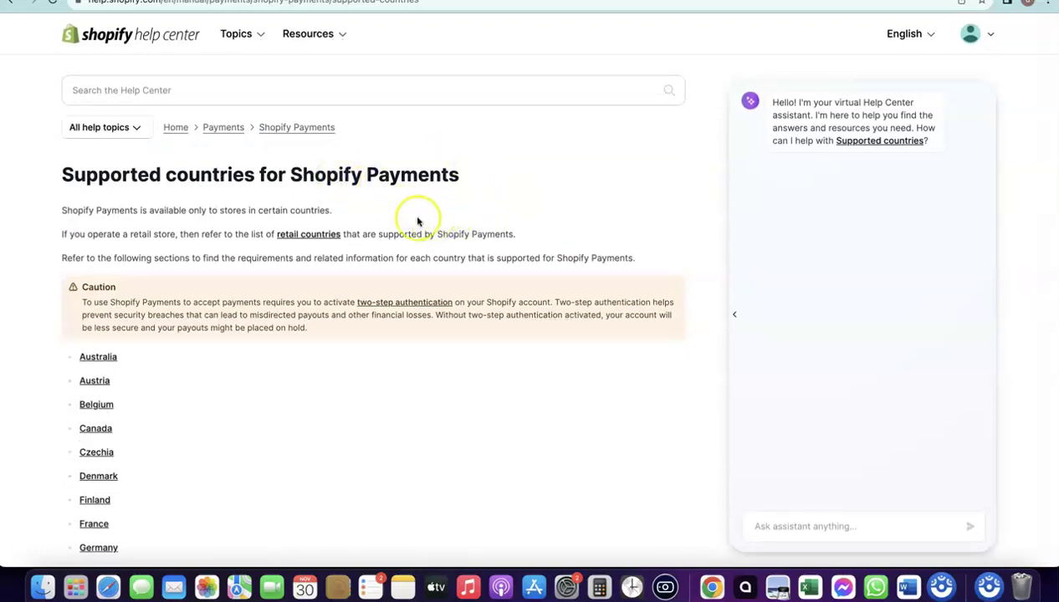
pyautogui.moveTo(288, 173); pyautogui.dragTo(483, 181)
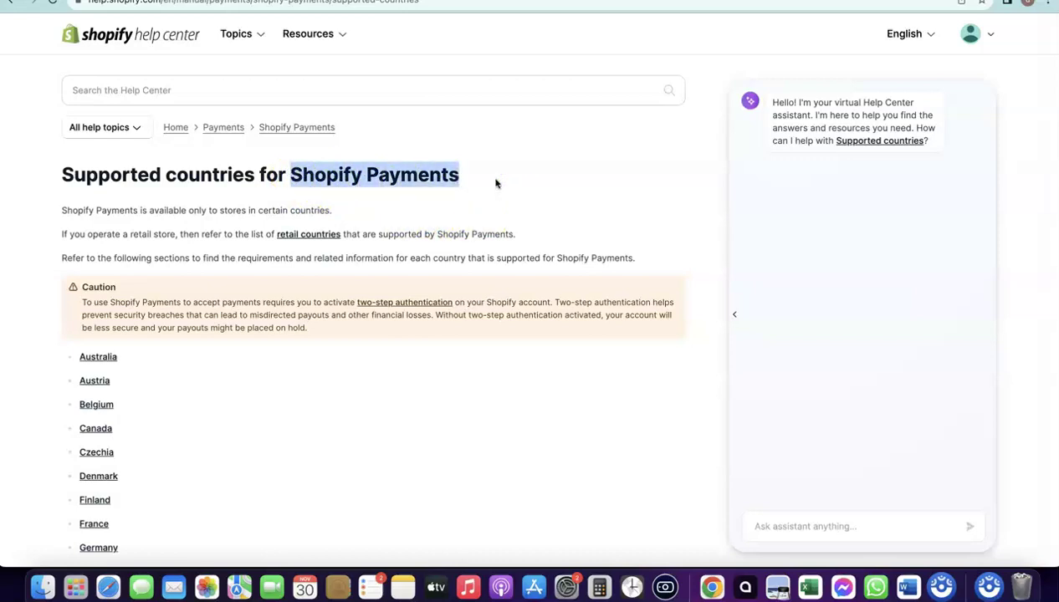
pyautogui.click(154, 2)
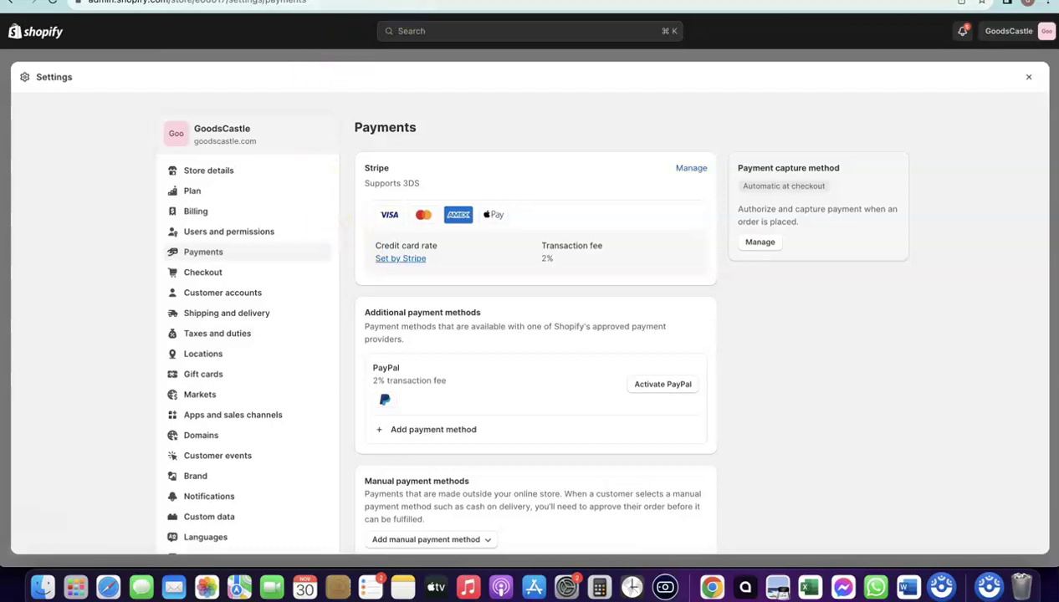
pyautogui.click(399, 3)
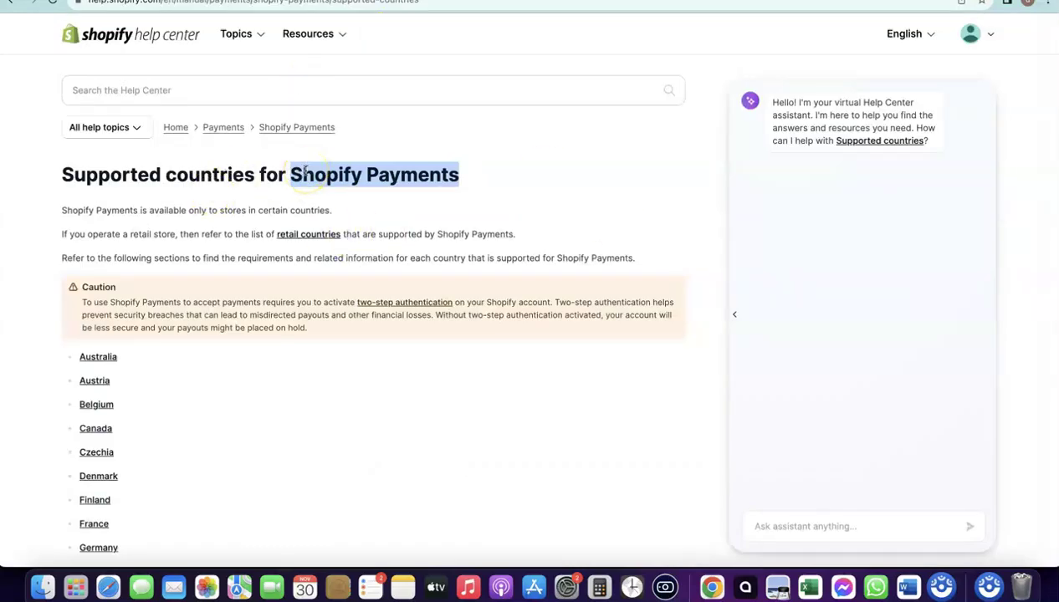
pyautogui.moveTo(291, 173); pyautogui.dragTo(459, 174)
# - Revisit the Northwest company management form, then return to the supported countries page and highlight "Shopify Payments" in its heading again
pyautogui.click(562, 3)
pyautogui.scroll(15, 471, 159)
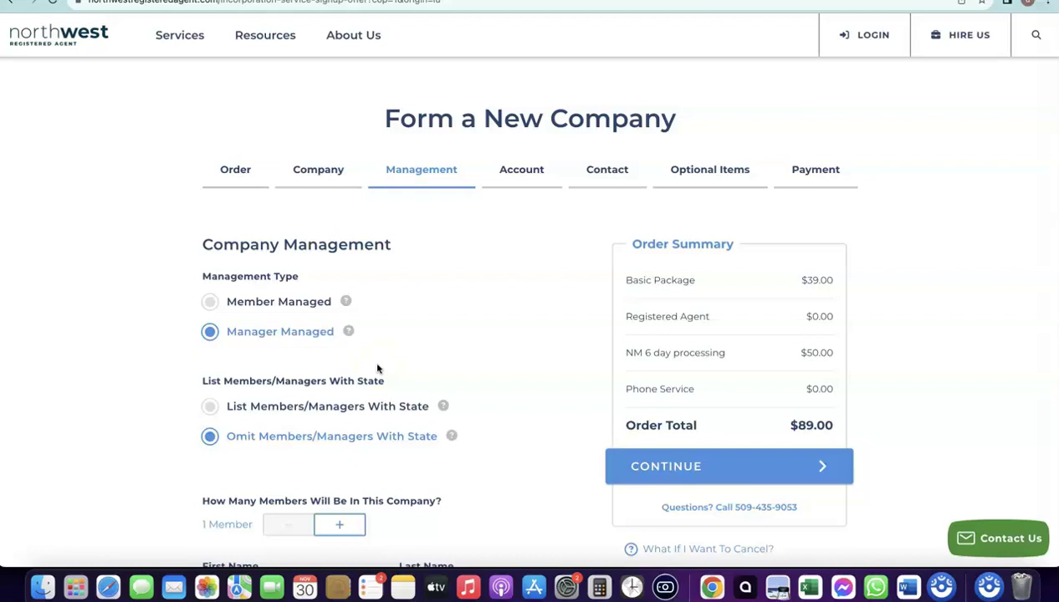
pyautogui.click(368, 3)
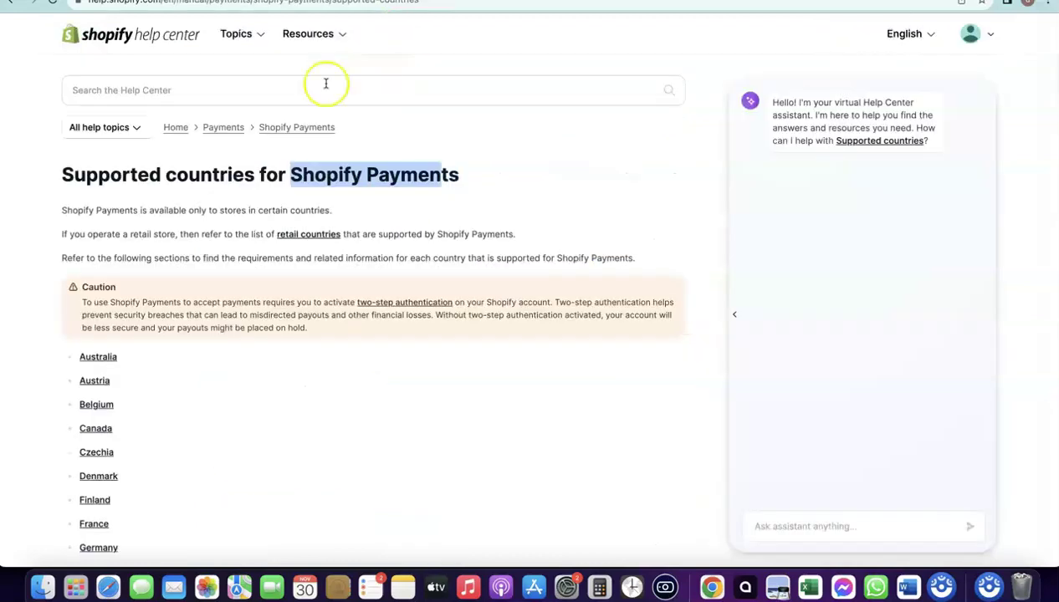
pyautogui.moveTo(303, 172); pyautogui.dragTo(499, 182)
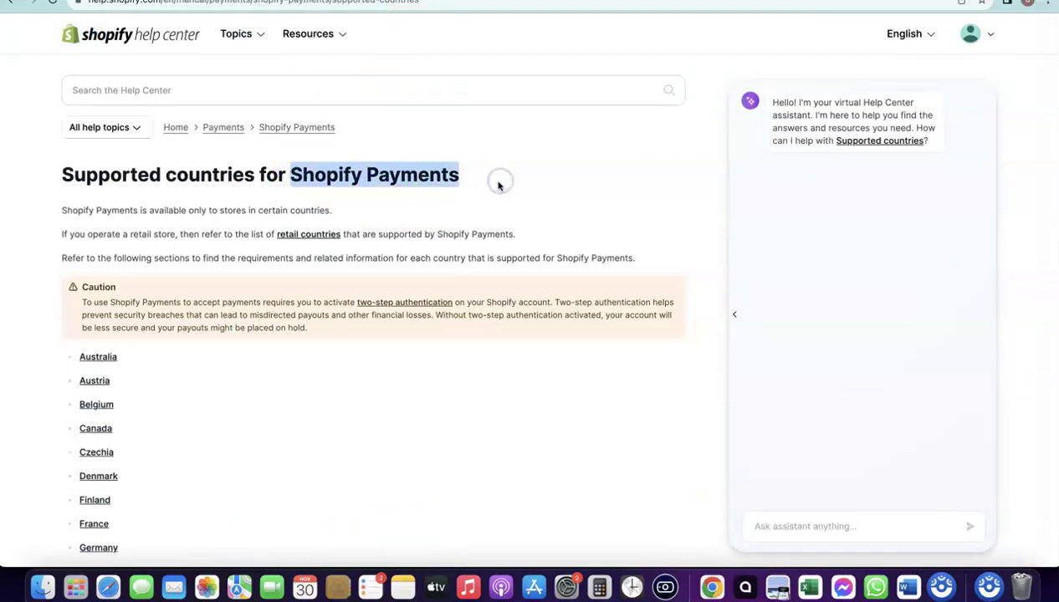